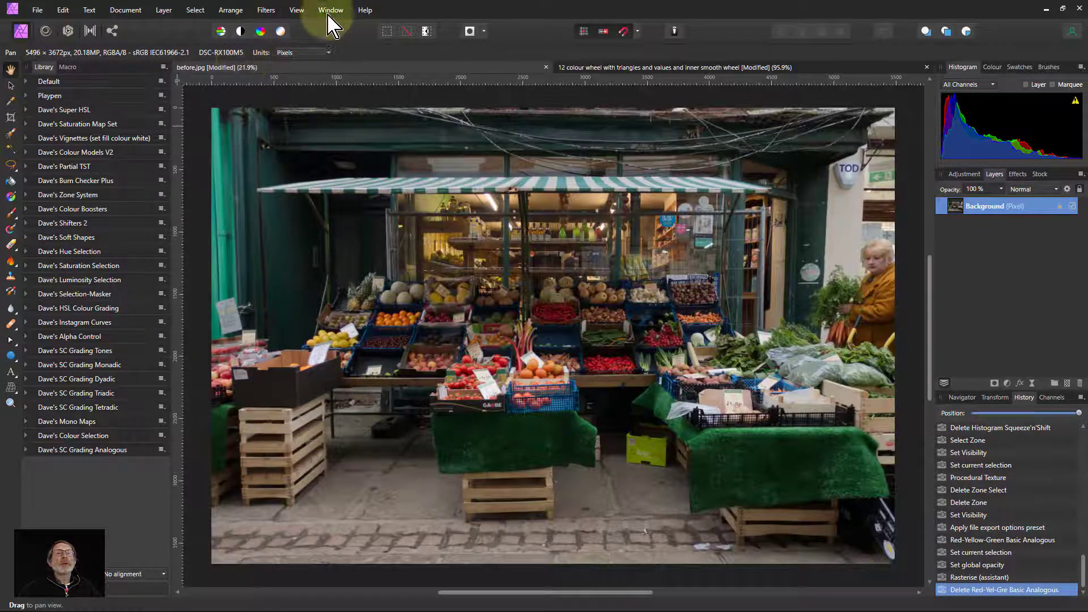
Look over the view options and the Library's Import Macros menu, closing both unchanged
left_click(296, 10)
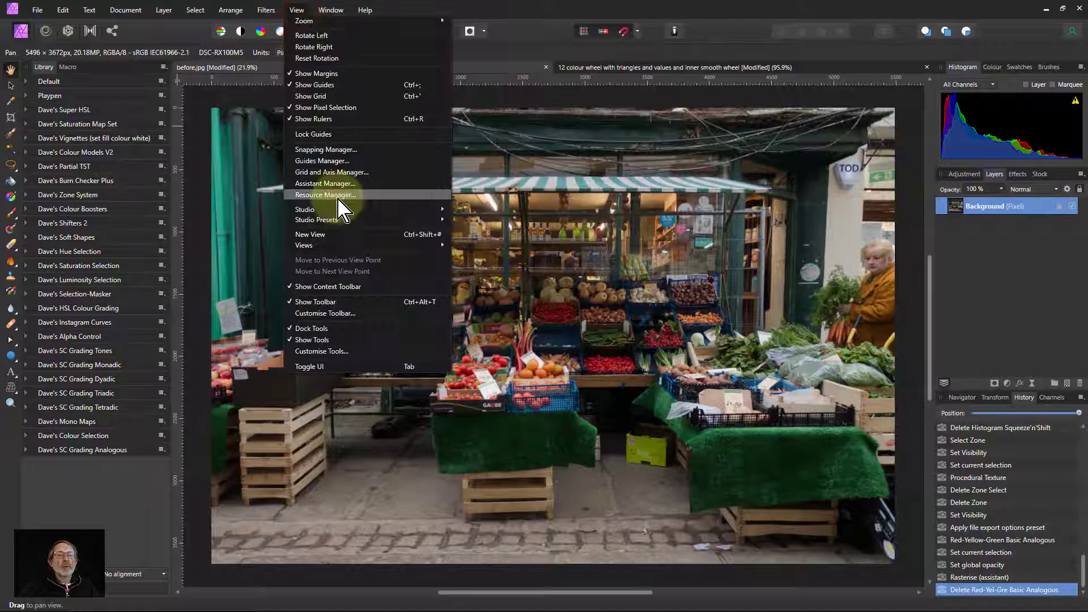
mouse_move(343, 211)
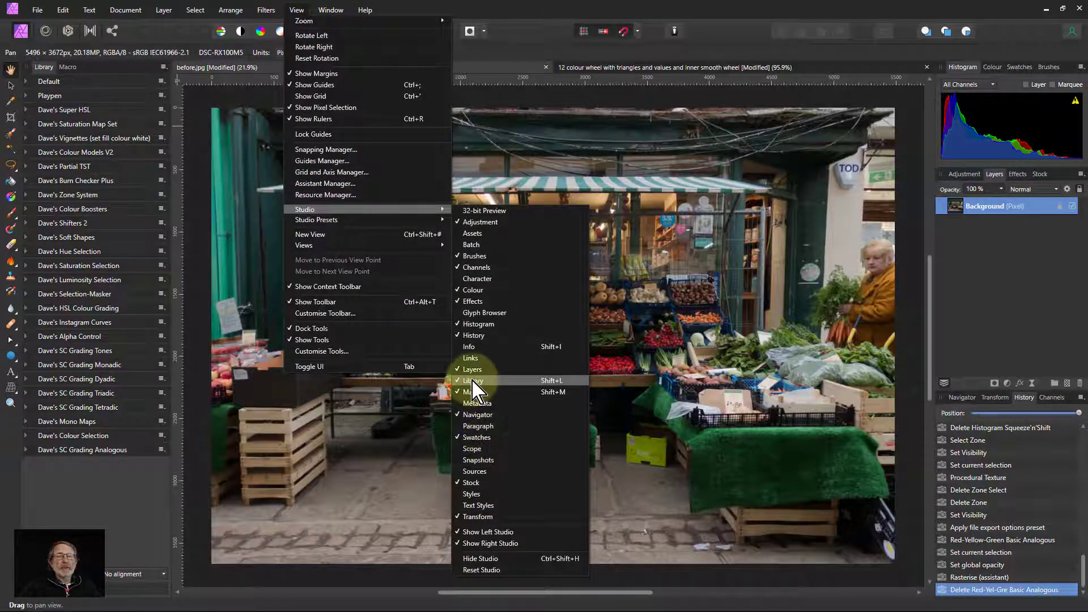
left_click(63, 476)
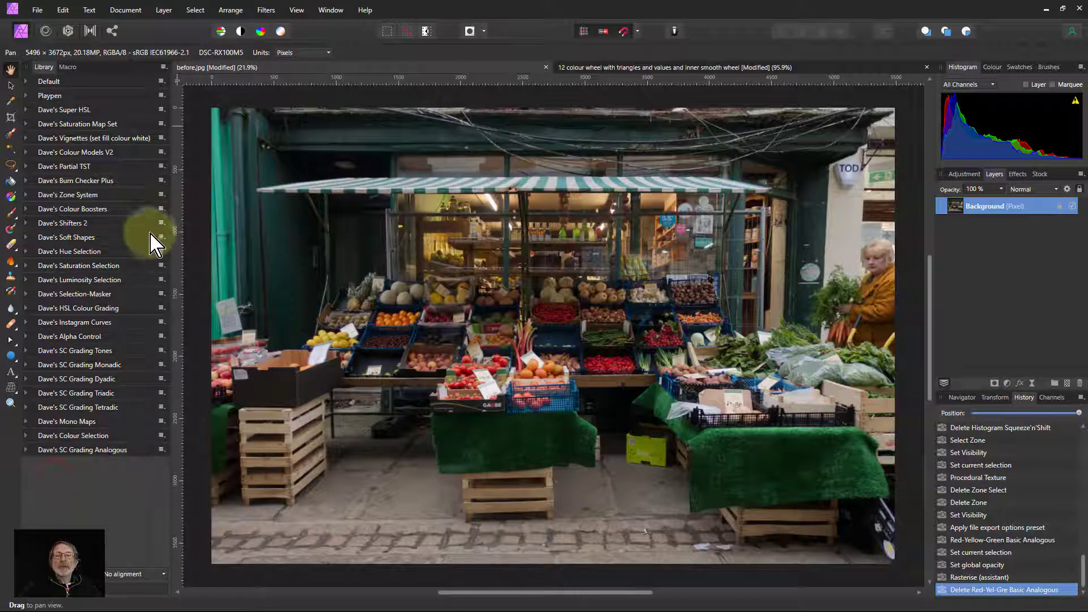
left_click(164, 68)
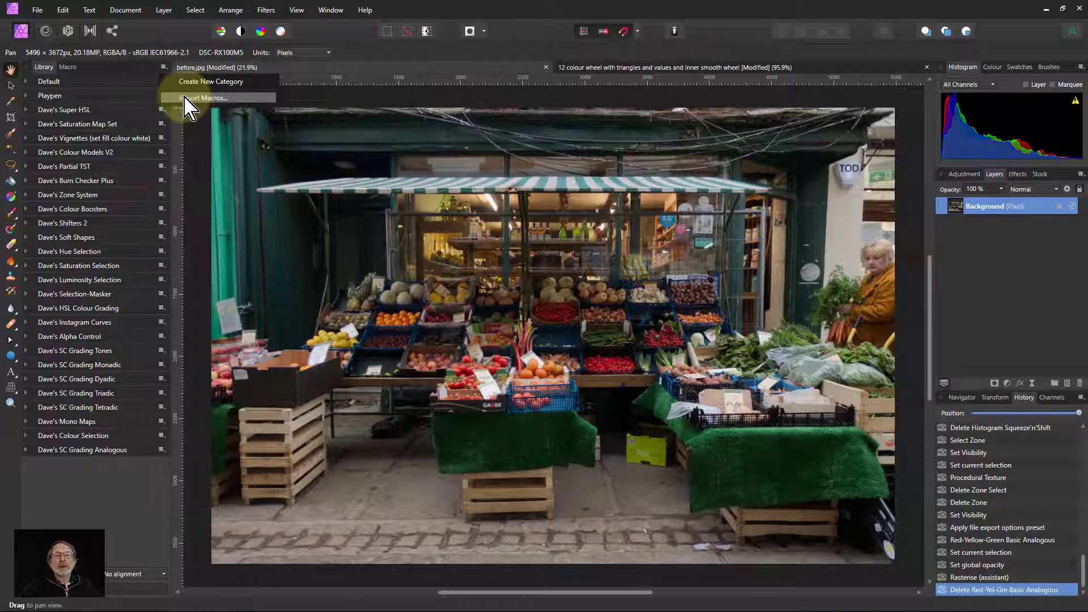
left_click(131, 513)
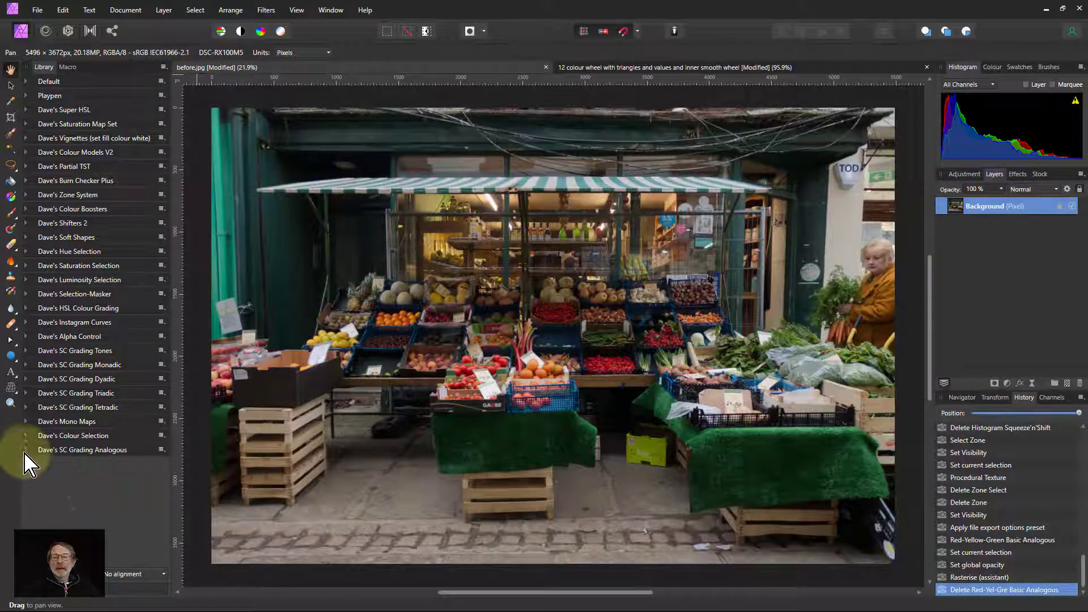
Expand the SC Grading Analogous category and scroll through its macros
left_click(27, 451)
scroll(108, 295, "down", 5)
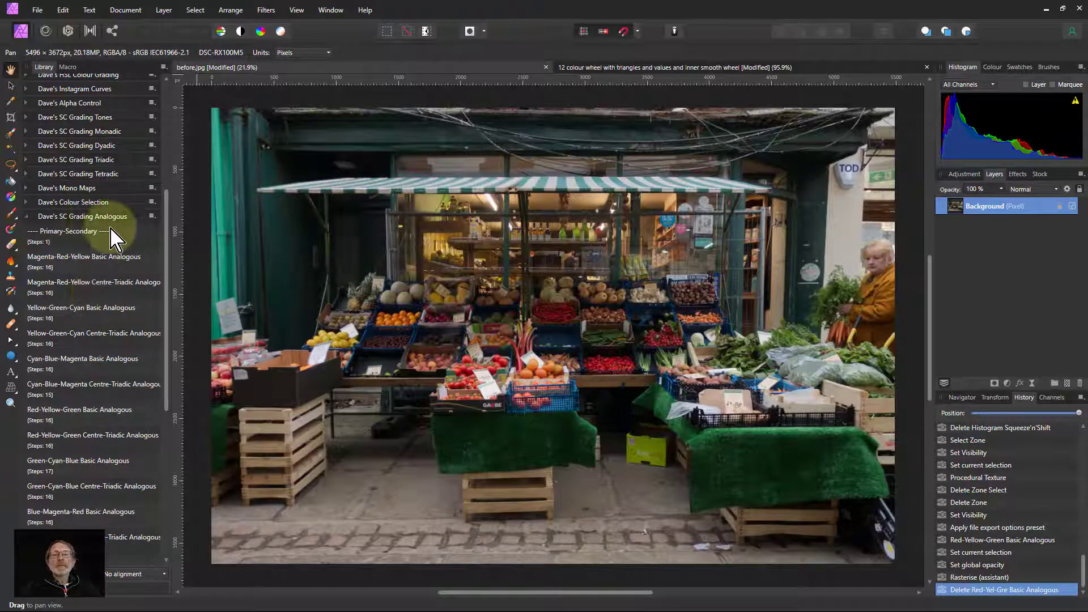
scroll(93, 301, "down", 1)
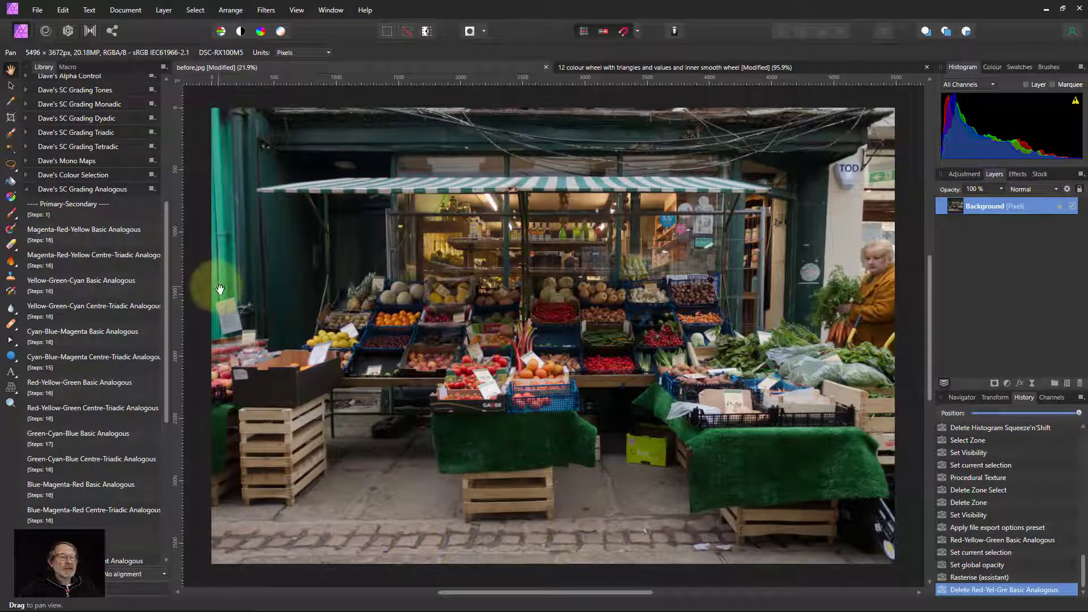
Preview seven analogous grades, from Magenta-Red-Yellow Basic through Red-Yellow-Green Basic Analogous
left_click(68, 237)
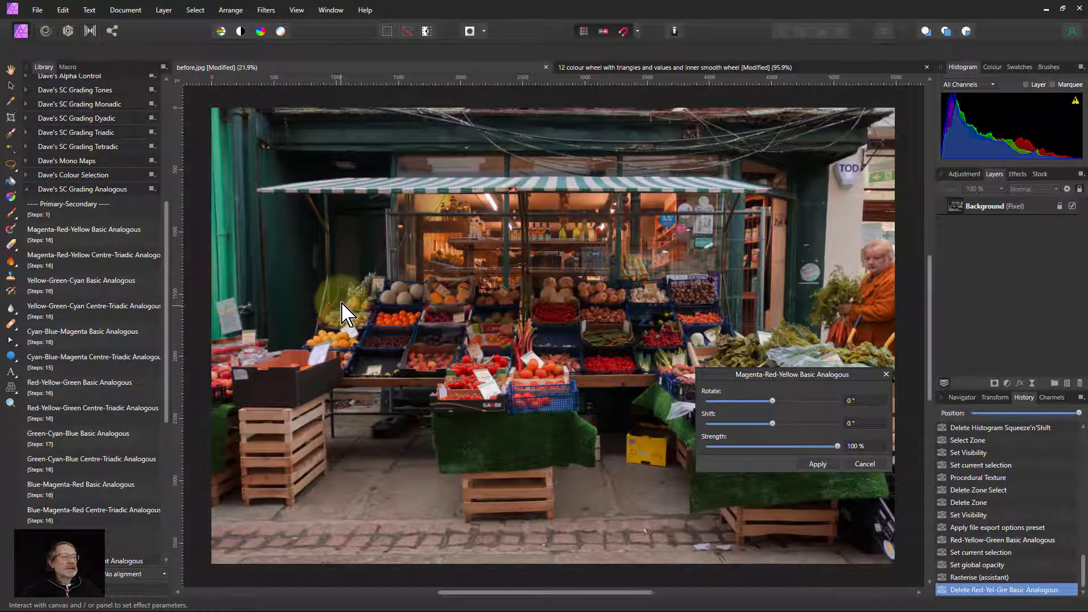
left_click(68, 266)
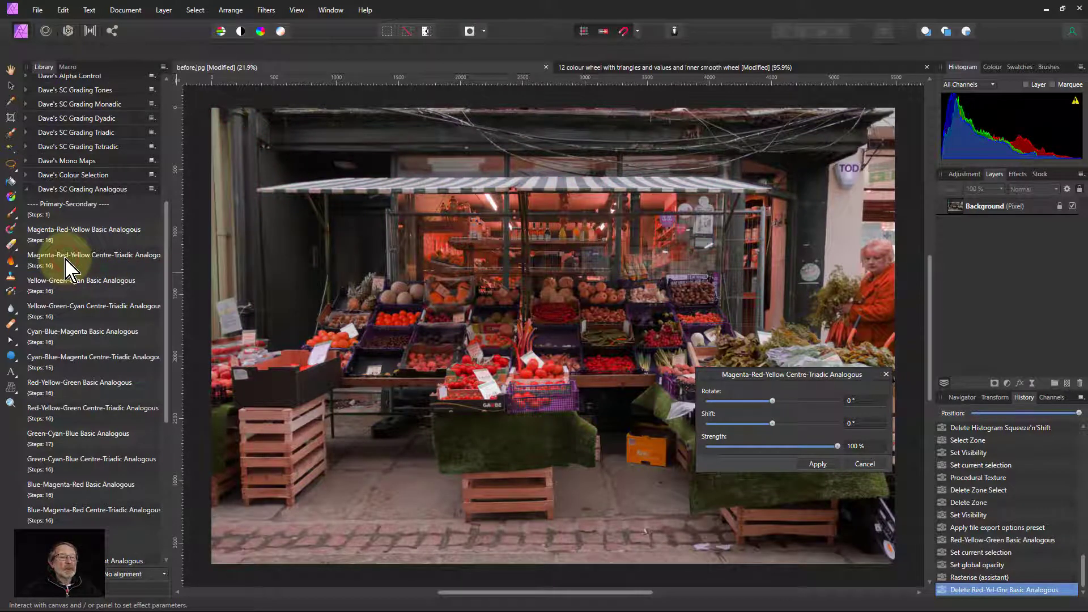
left_click(72, 285)
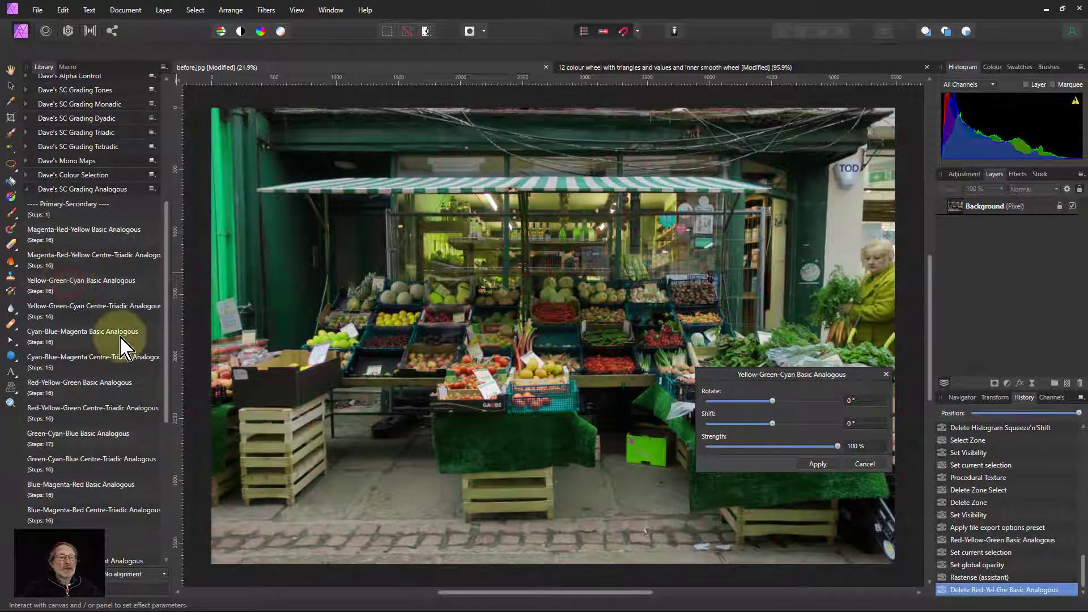
left_click(67, 318)
left_click(68, 338)
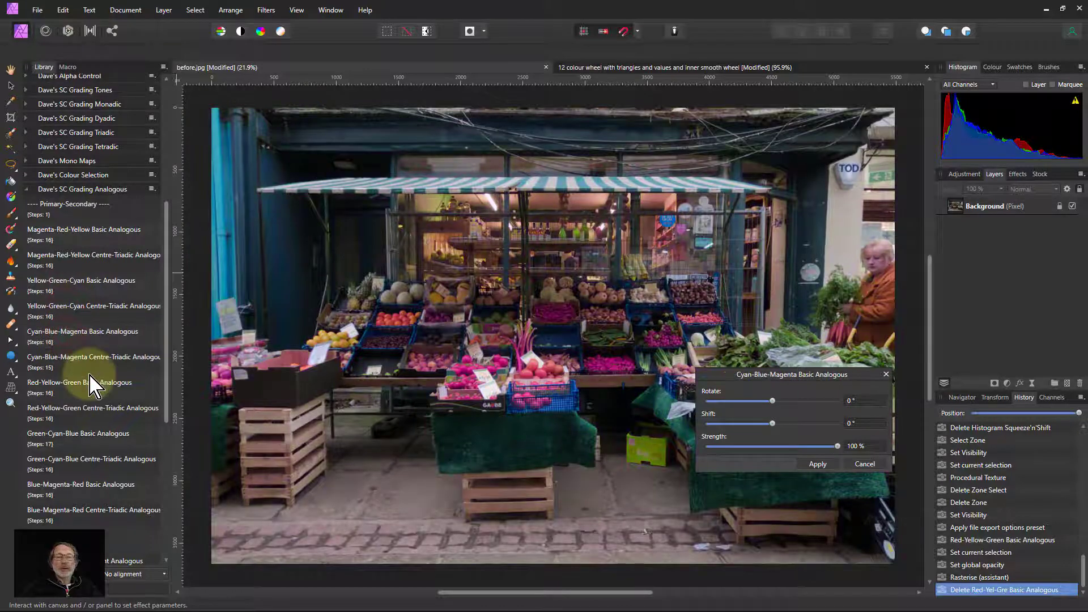
left_click(85, 366)
left_click(79, 394)
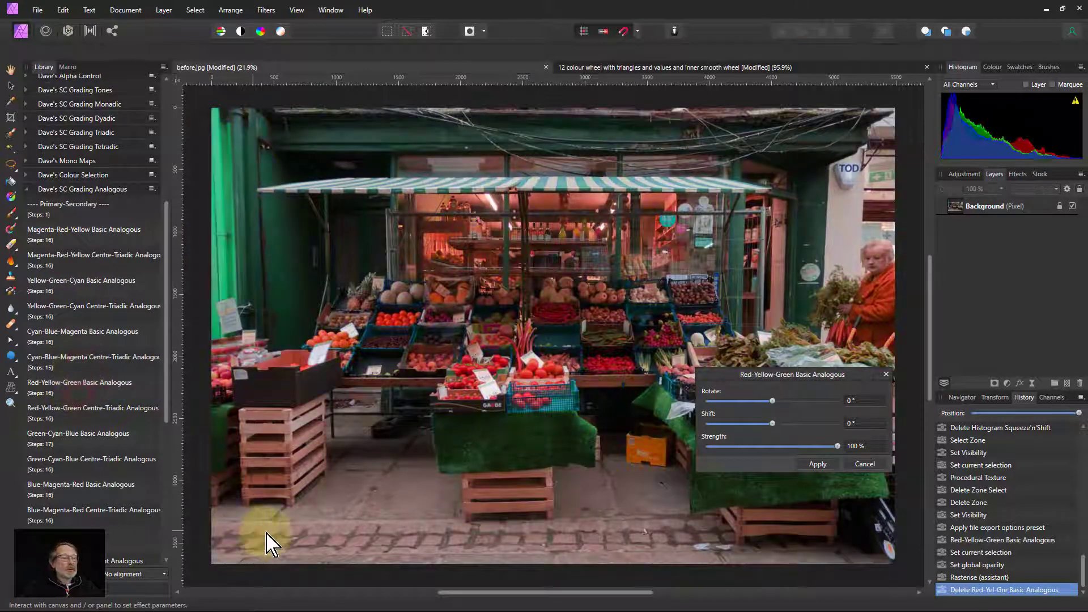
Try Rotate at -33.8° then 38.5° on the Red-Yellow-Green grade, then cancel it
left_click(819, 463)
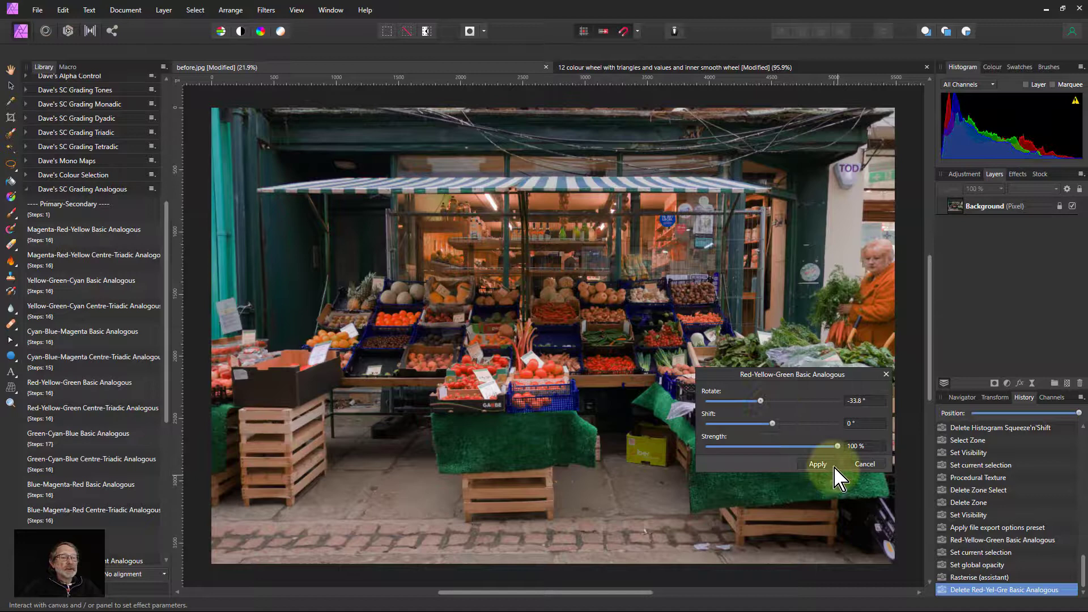
left_click(787, 400)
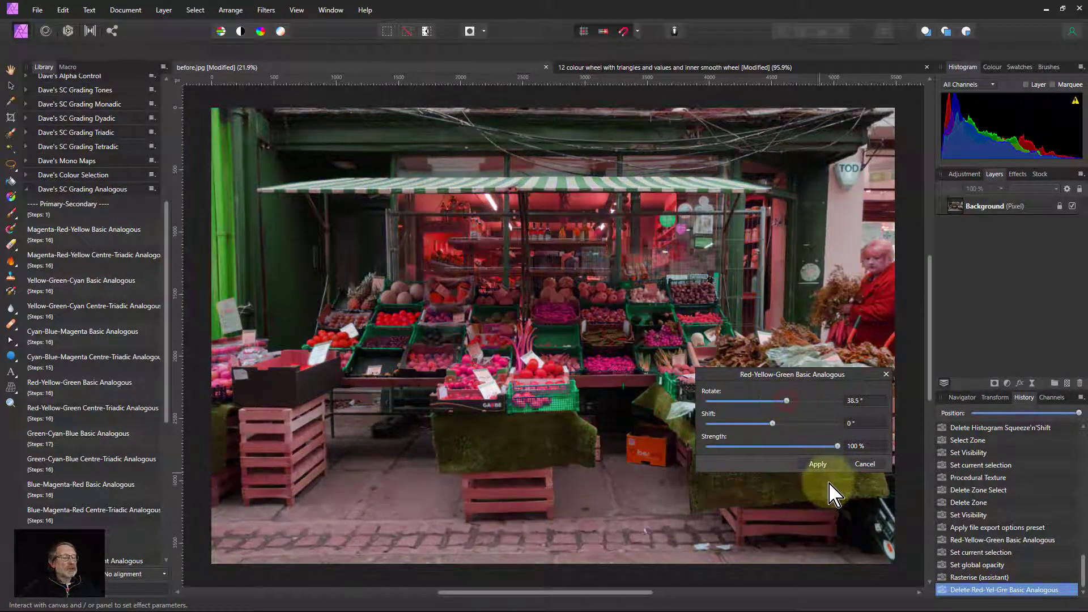
left_click(866, 463)
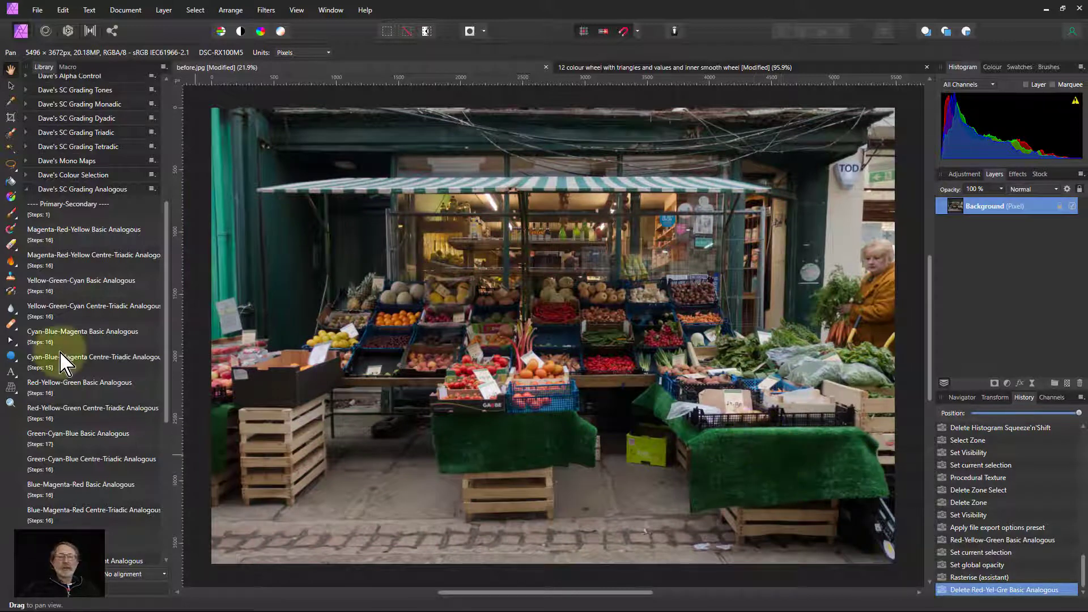
Apply the Yellow-Green-Cyan Centre-Triadic grade, inspect its adjustment layers, then delete the group
left_click(85, 309)
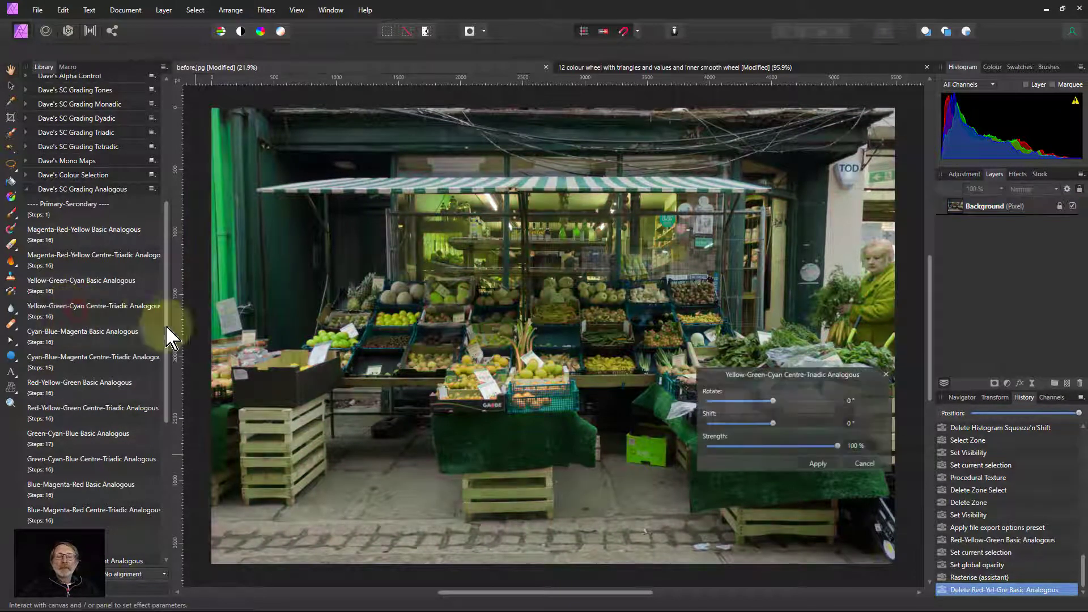
left_click(818, 464)
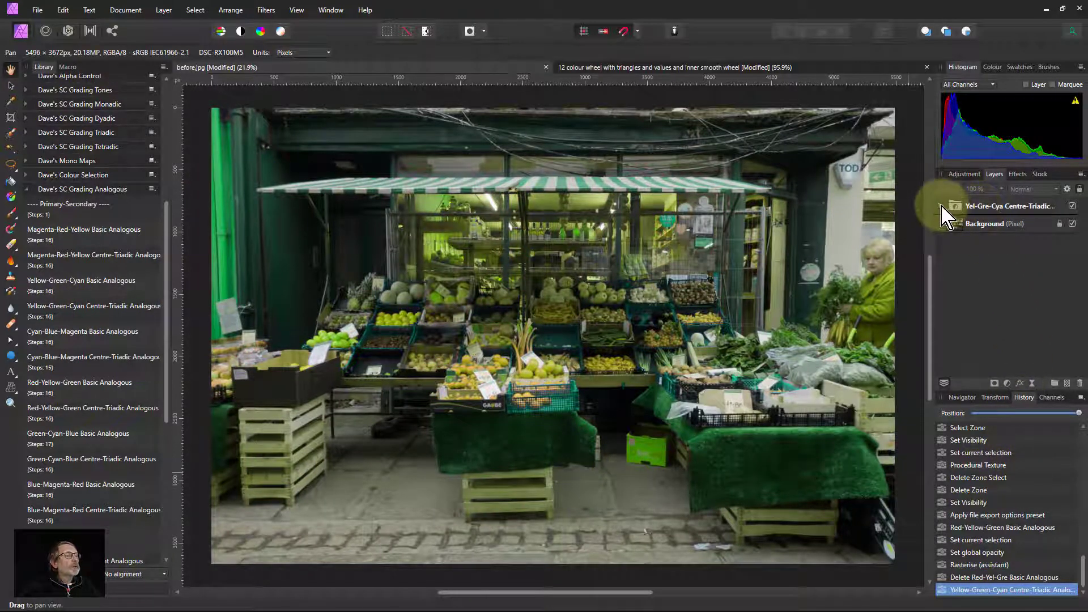
left_click(941, 206)
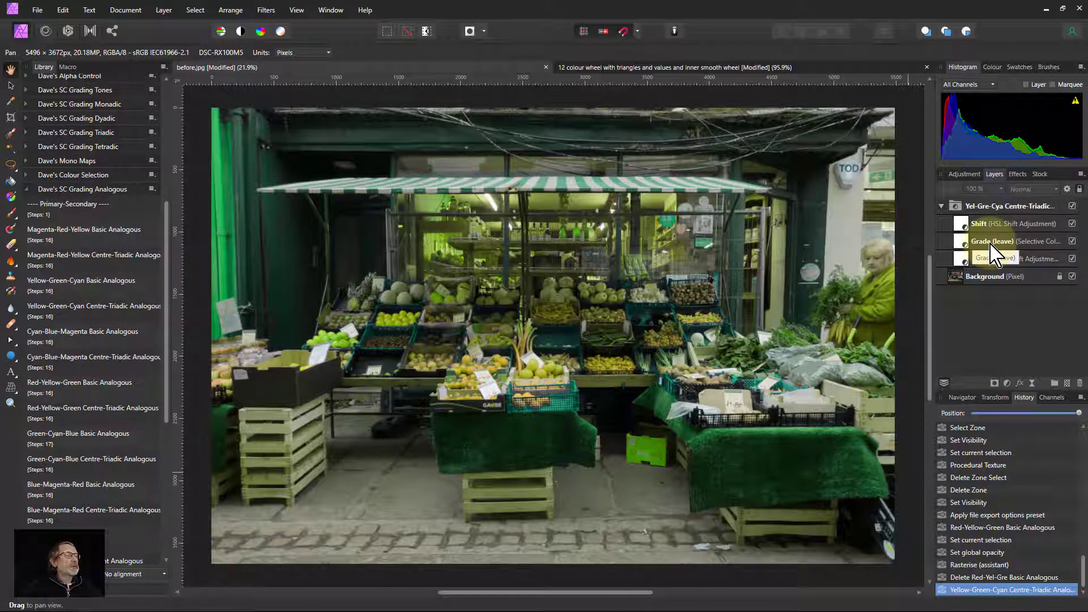
left_click(958, 211)
key("Delete")
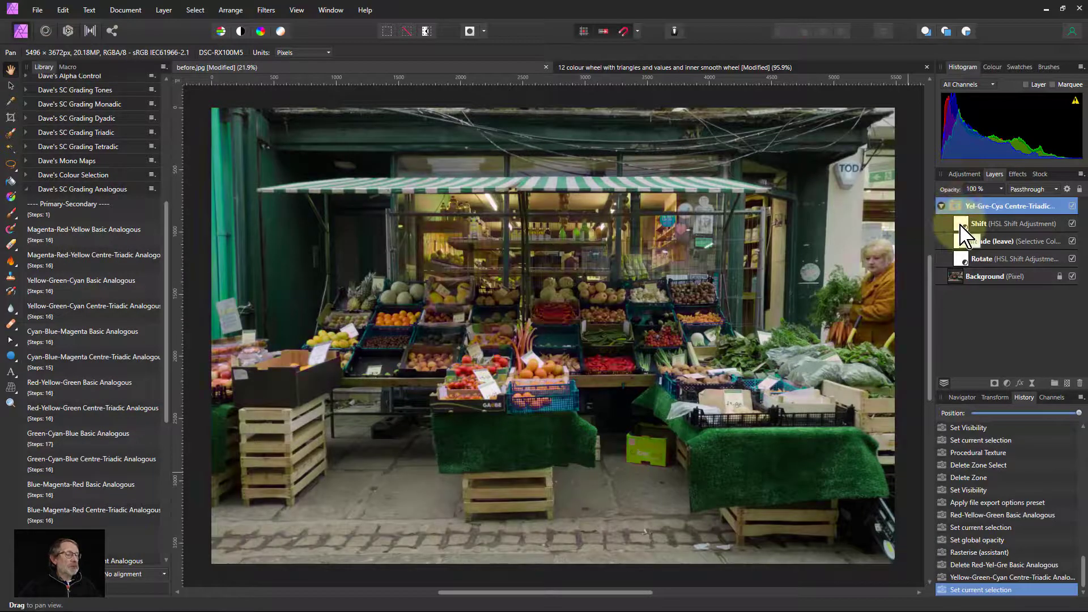
On the colour-wheel chart, preview the Magenta-Red-Yellow Basic Analogous grade and cancel it
left_click(628, 70)
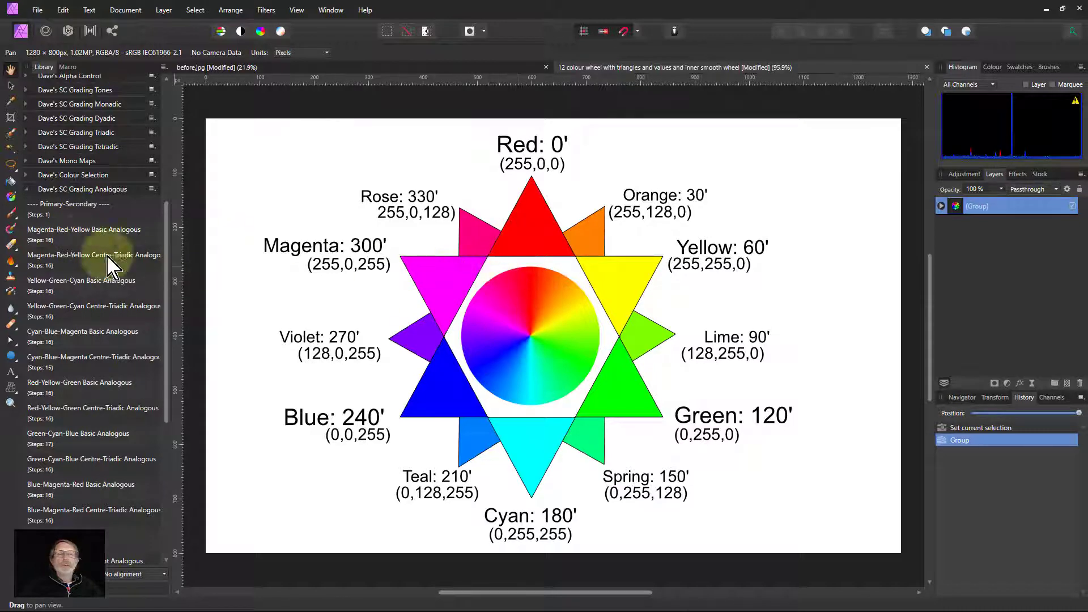
left_click(77, 230)
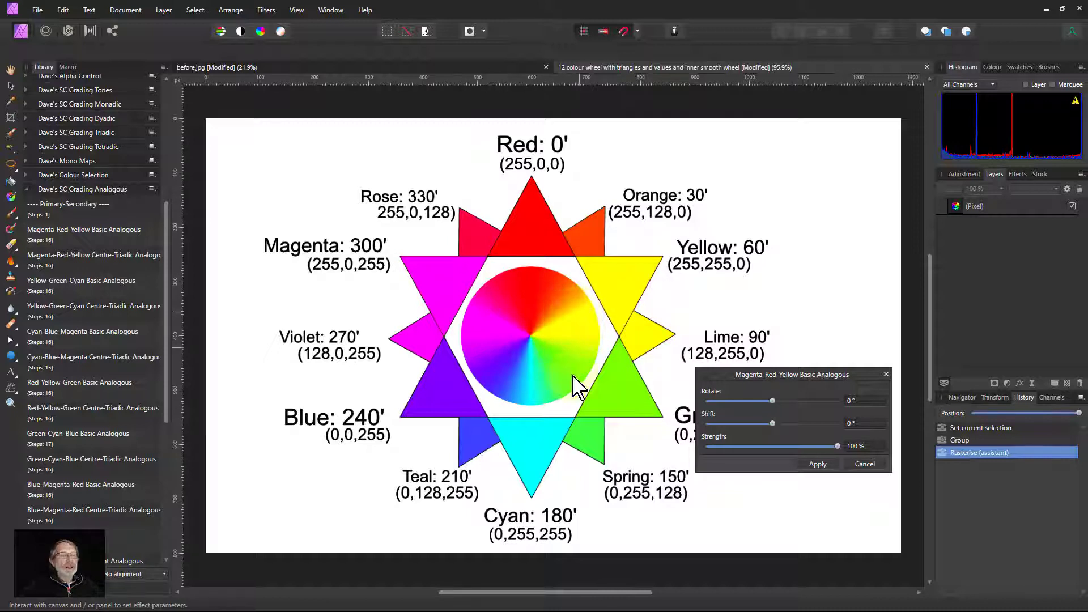
left_click(900, 369)
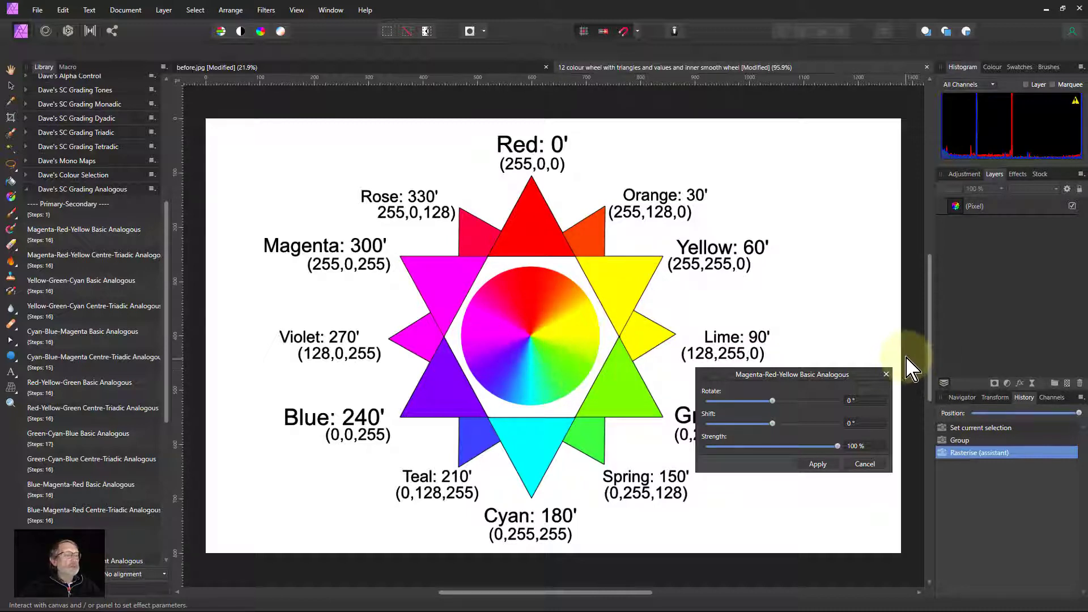
left_click(865, 464)
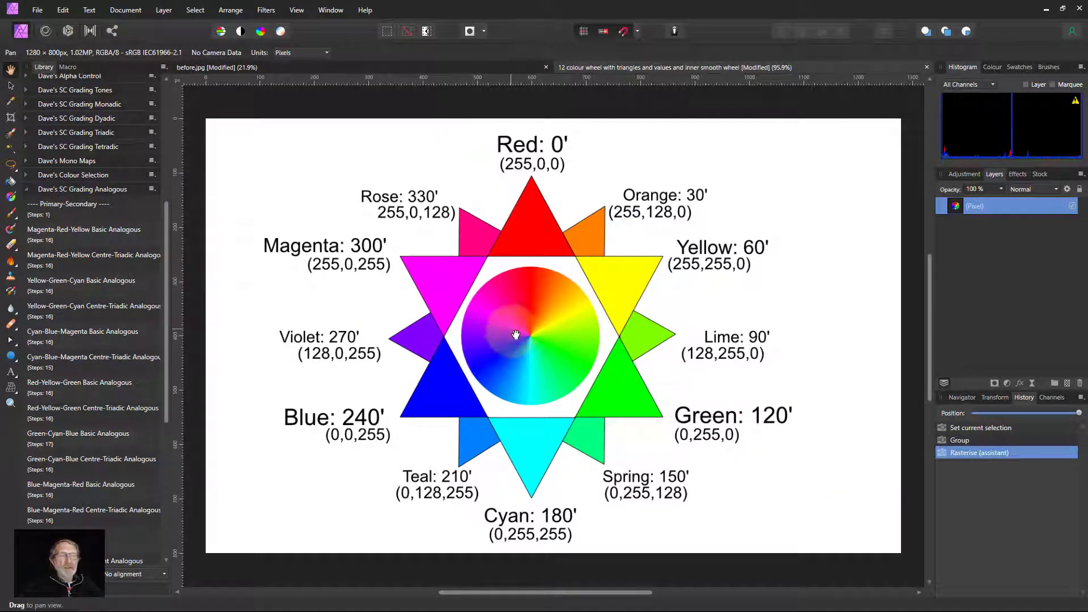
left_click(380, 343)
Preview the Magenta-Red-Yellow Centre-Triadic Analogous grade on the wheel at 100% strength
left_click(74, 256)
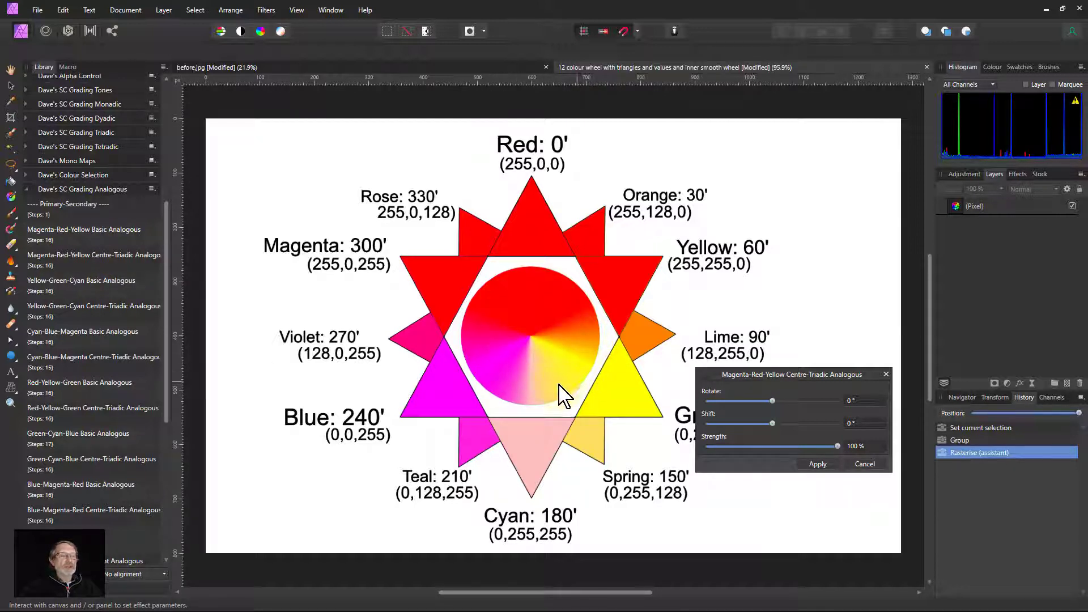
left_click(536, 314)
left_click_drag(538, 323, 545, 366)
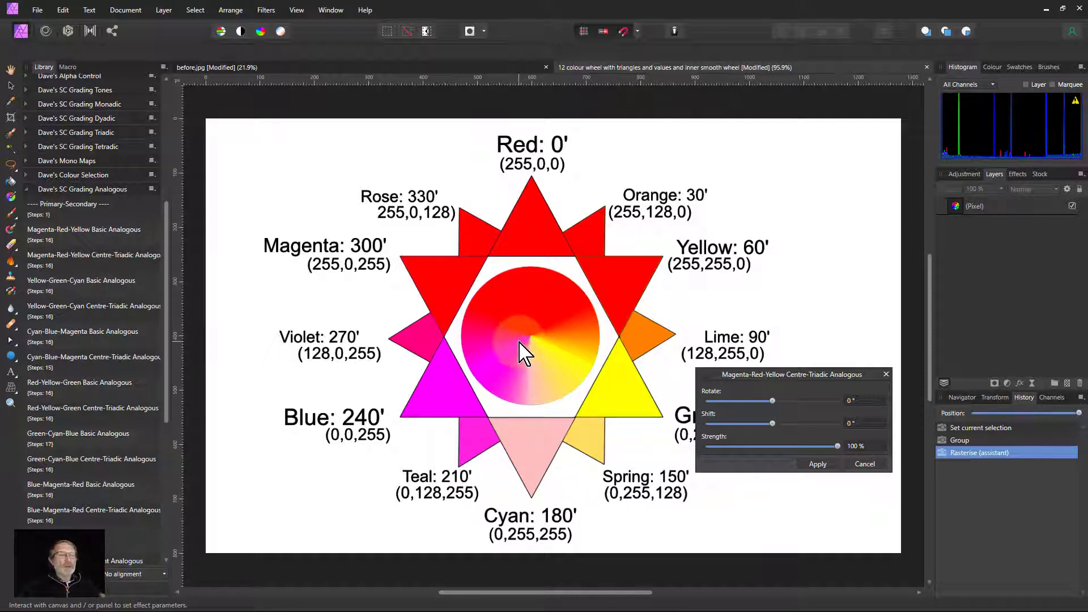
mouse_move(519, 340)
left_mouse_down()
mouse_move(391, 264)
mouse_move(508, 322)
left_mouse_up()
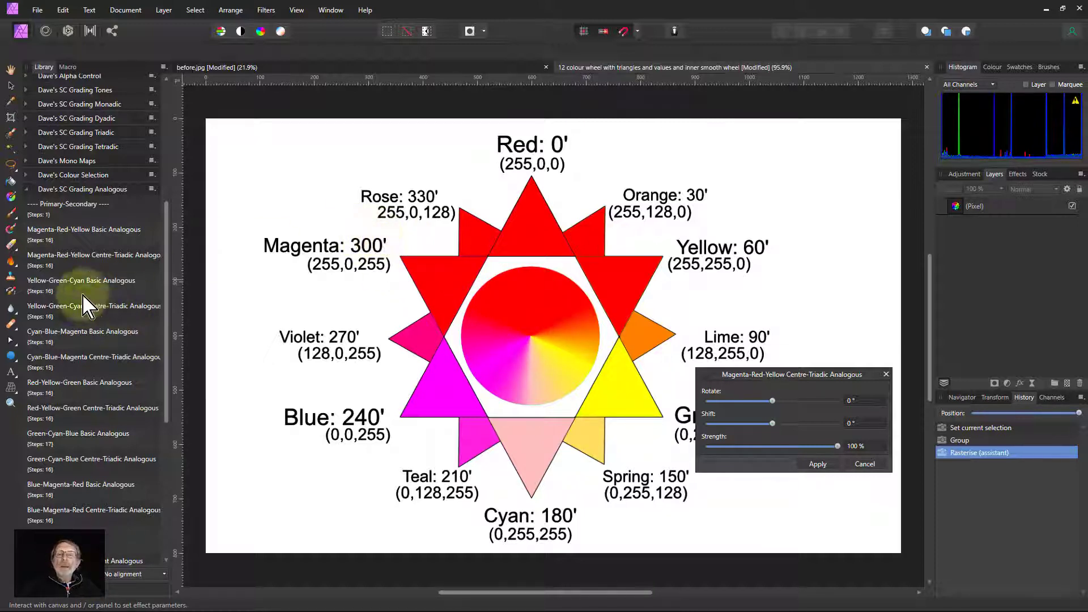
Preview the Cyan-Blue-Magenta and Red-Yellow-Green Basic and Centre-Triadic grades, then cancel
left_click(79, 337)
left_click(74, 358)
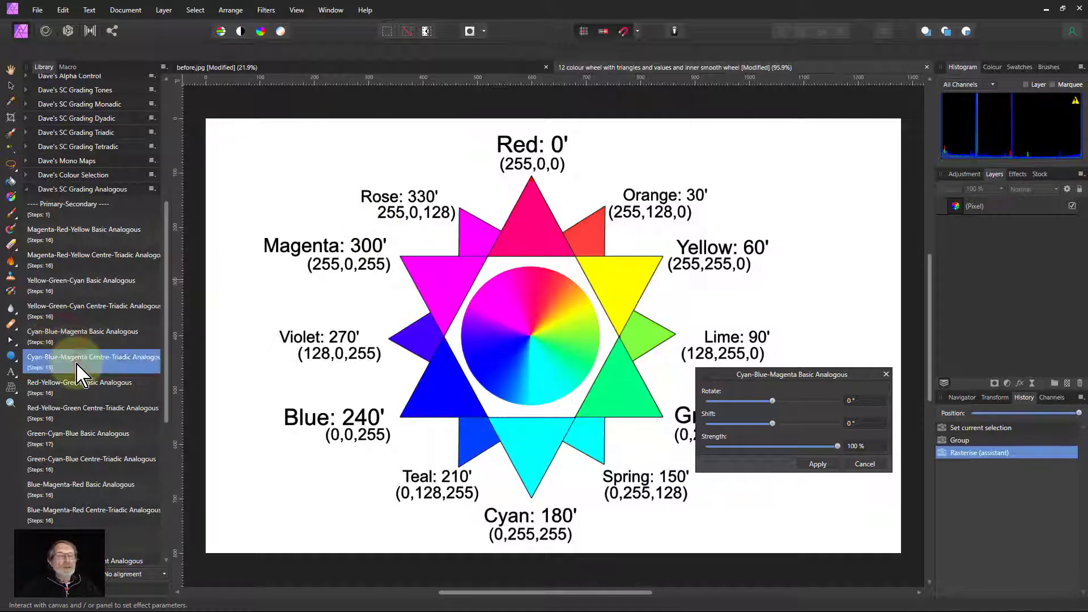
left_click(79, 391)
left_click(79, 411)
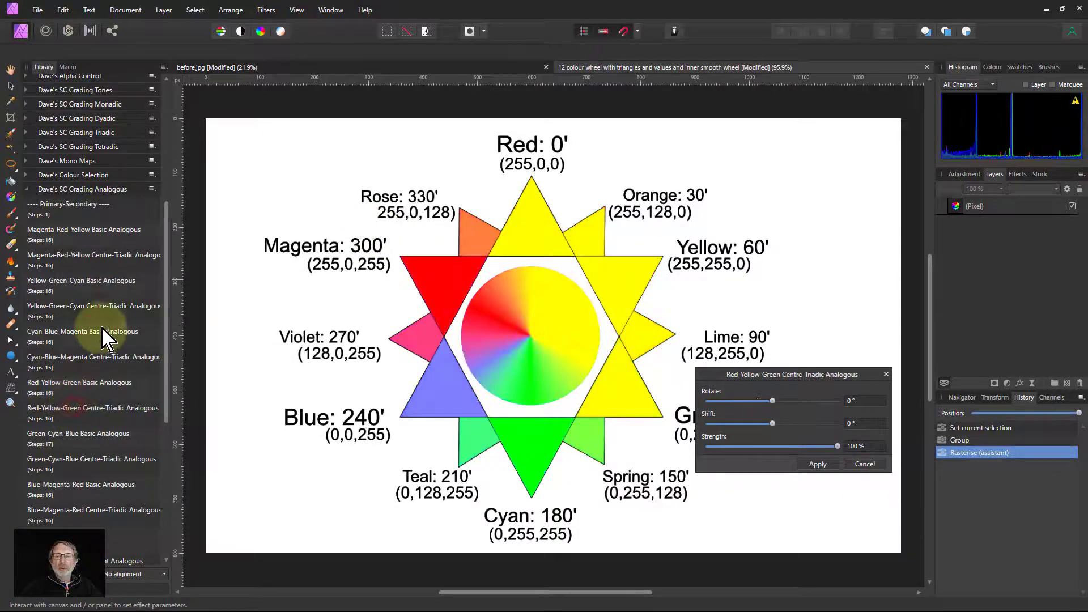
scroll(102, 340, "down", 5)
scroll(71, 363, "down", 3)
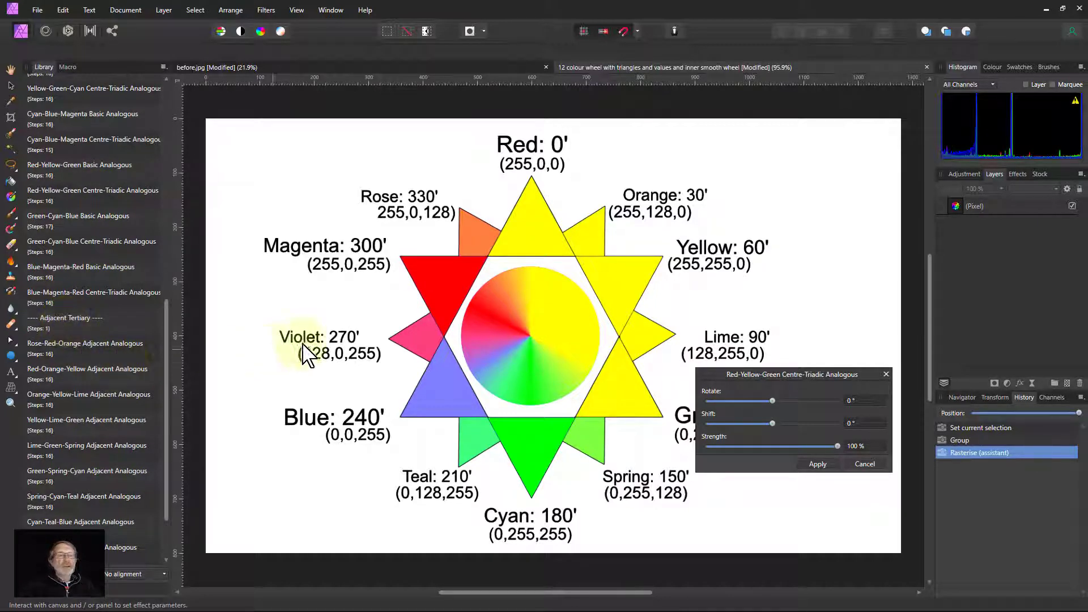
left_click(864, 464)
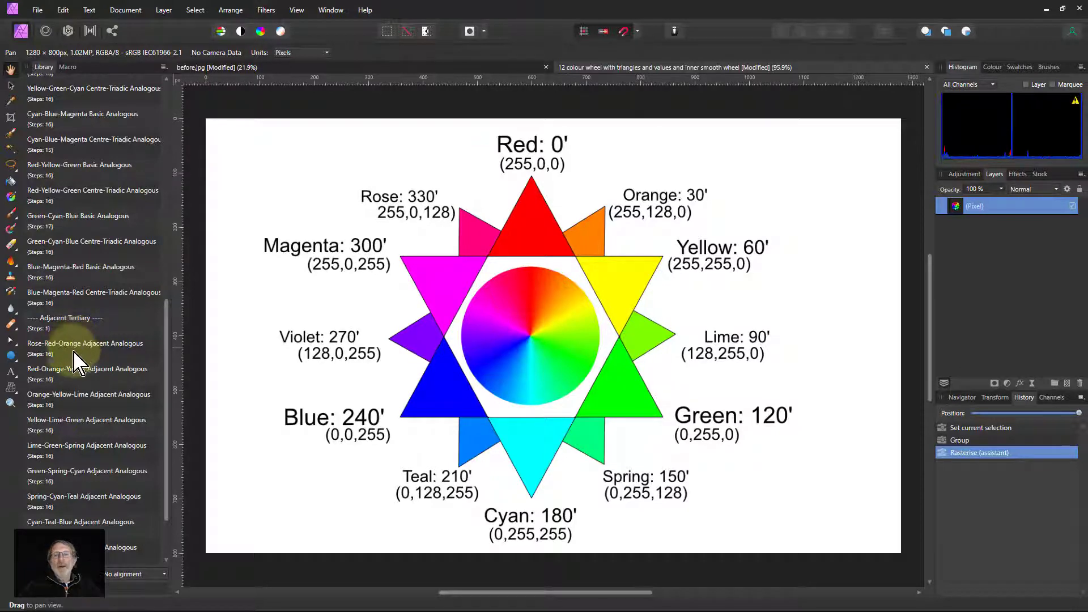
Preview Rose-Red-Orange and Orange-Yellow-Lime Adjacent Analogous grades, then return to before.jpg
left_click(76, 349)
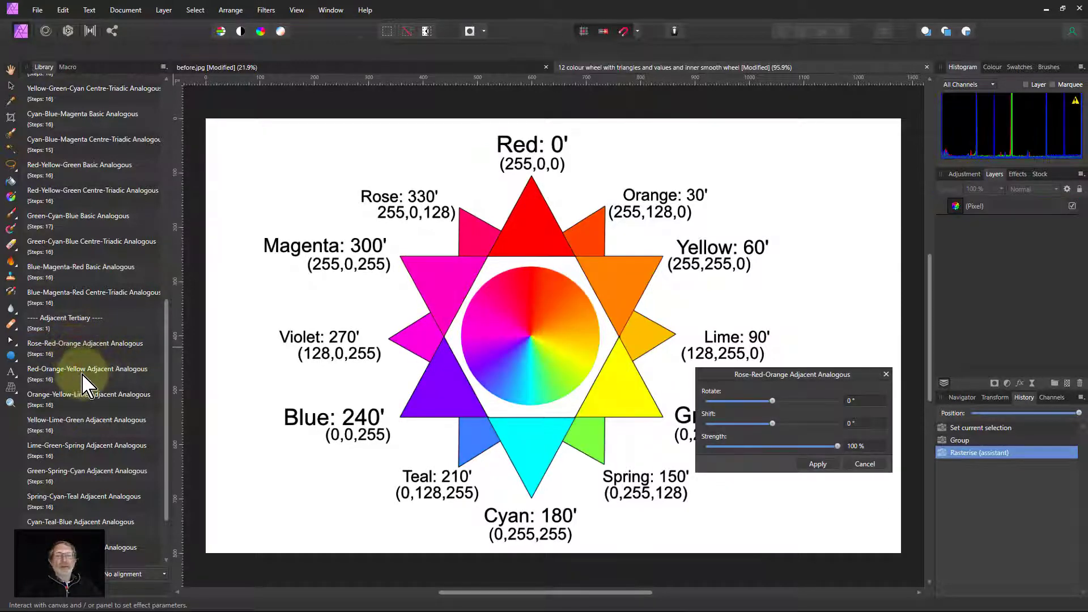
left_click(74, 399)
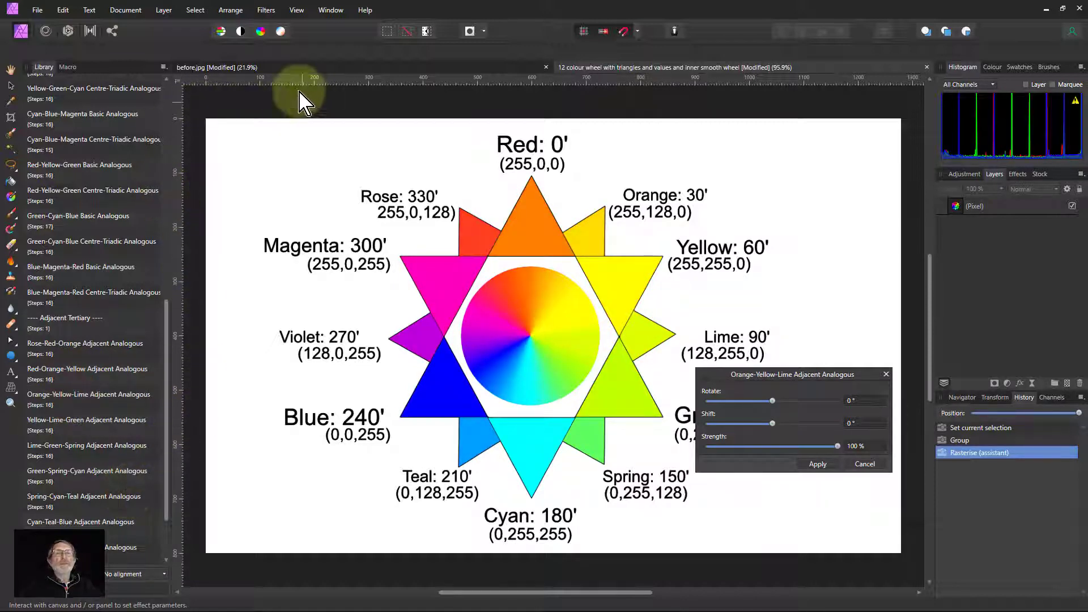
left_click(255, 68)
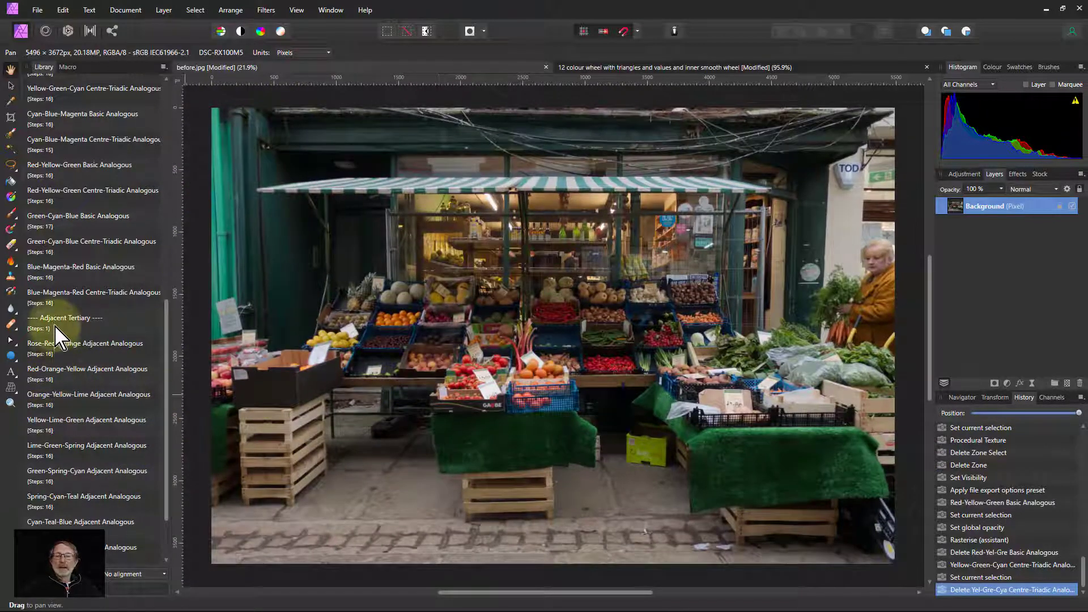
Apply the Yellow-Lime-Green Adjacent Analogous grade to the photo at 45% strength
left_click(63, 404)
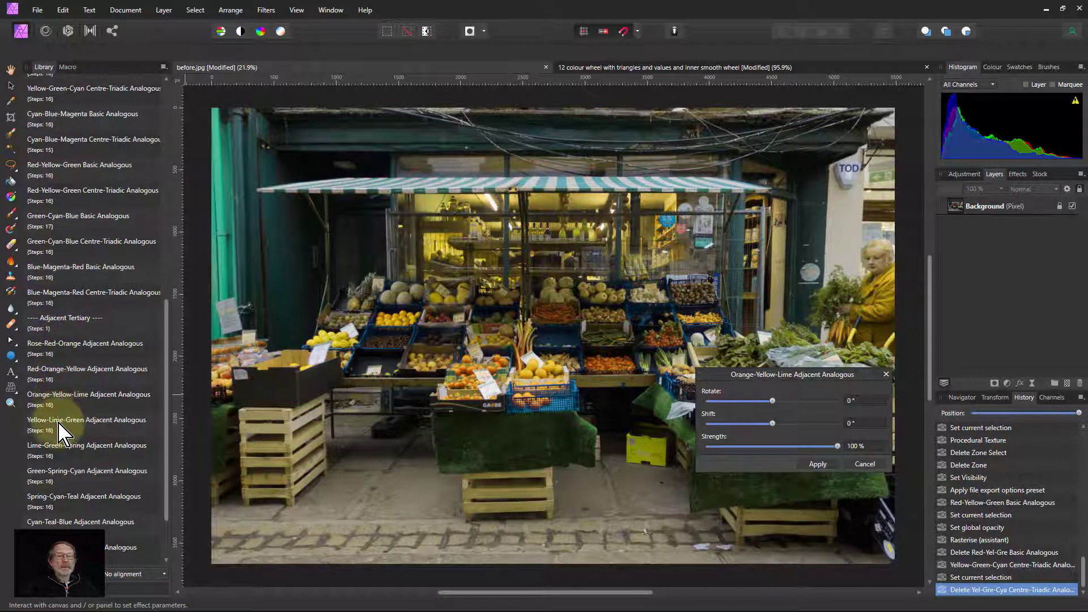
left_click(768, 447)
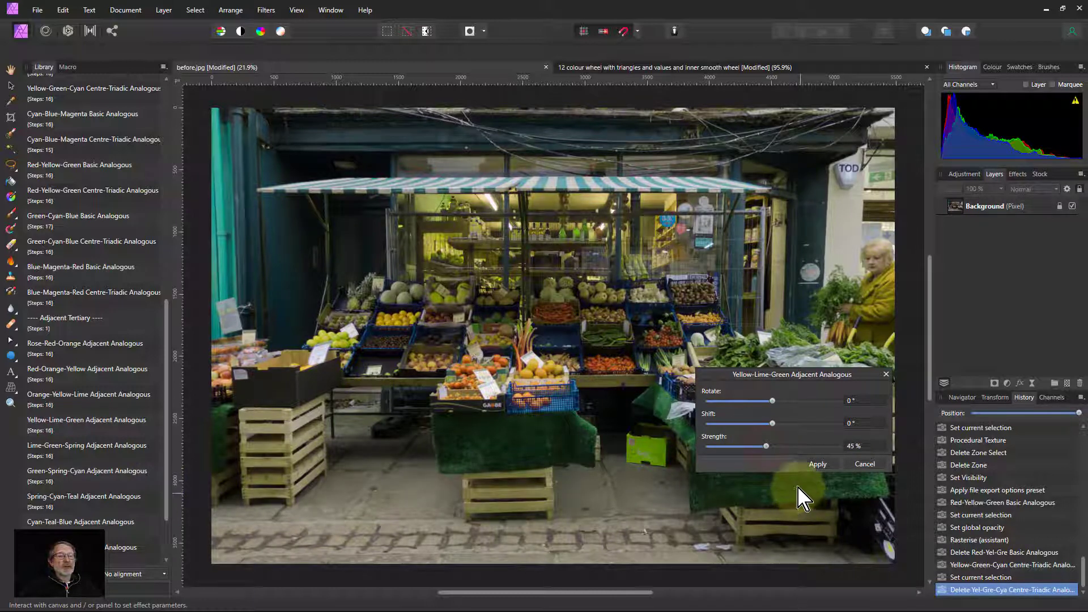
left_click(819, 466)
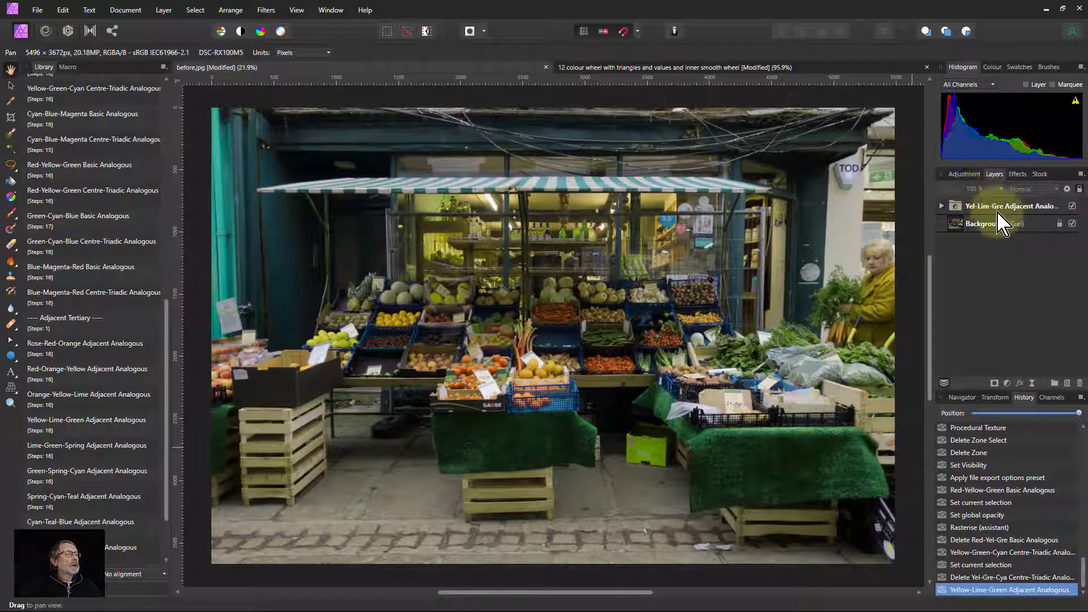
Set the new grade layer's opacity to 50%
left_click(966, 206)
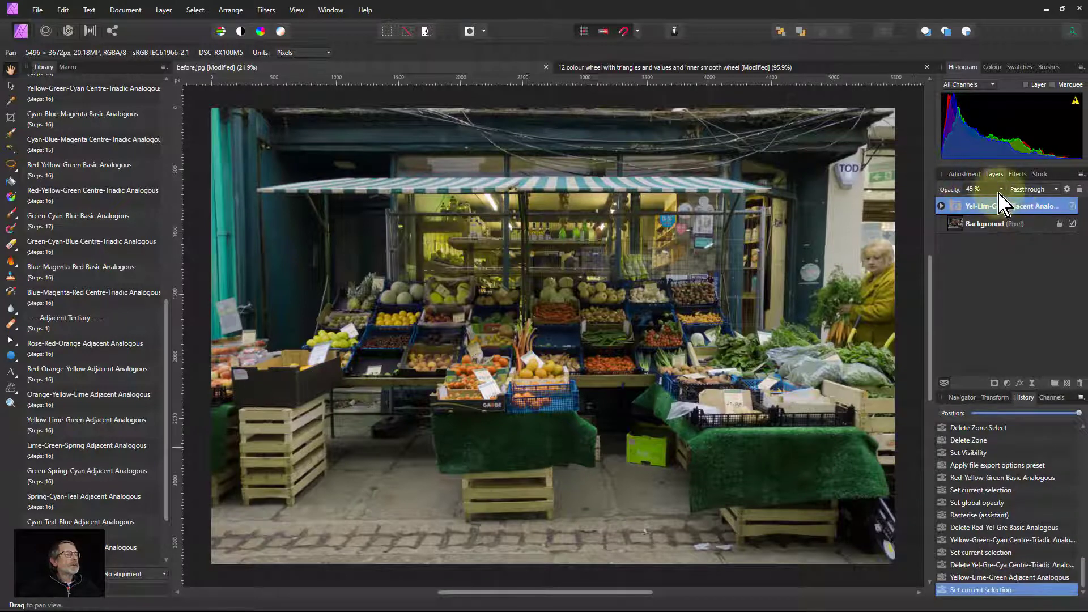
left_click(999, 193)
mouse_move(1004, 202)
left_mouse_down()
mouse_move(1020, 211)
mouse_move(1010, 207)
left_mouse_up()
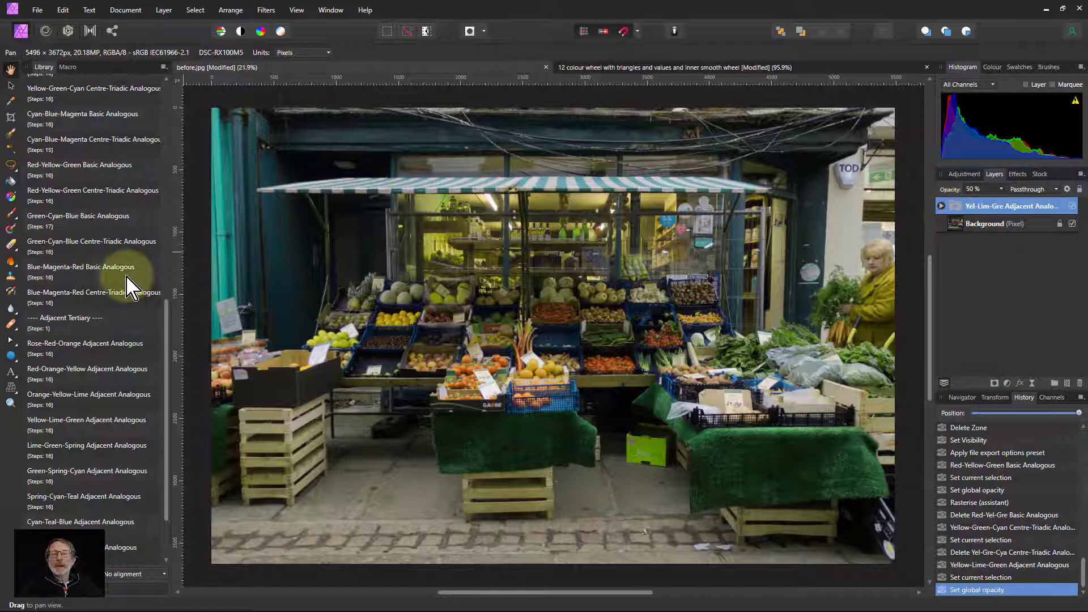
left_click_drag(170, 346, 162, 163)
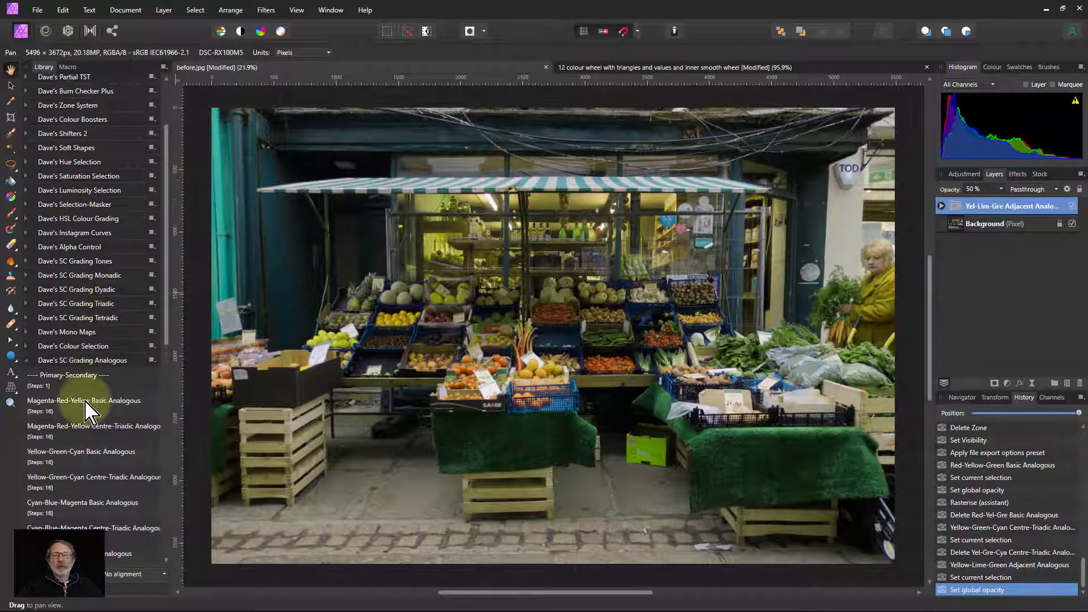
Delete the lime grade layer, then preview three more analogous grades on the photo
key("Delete")
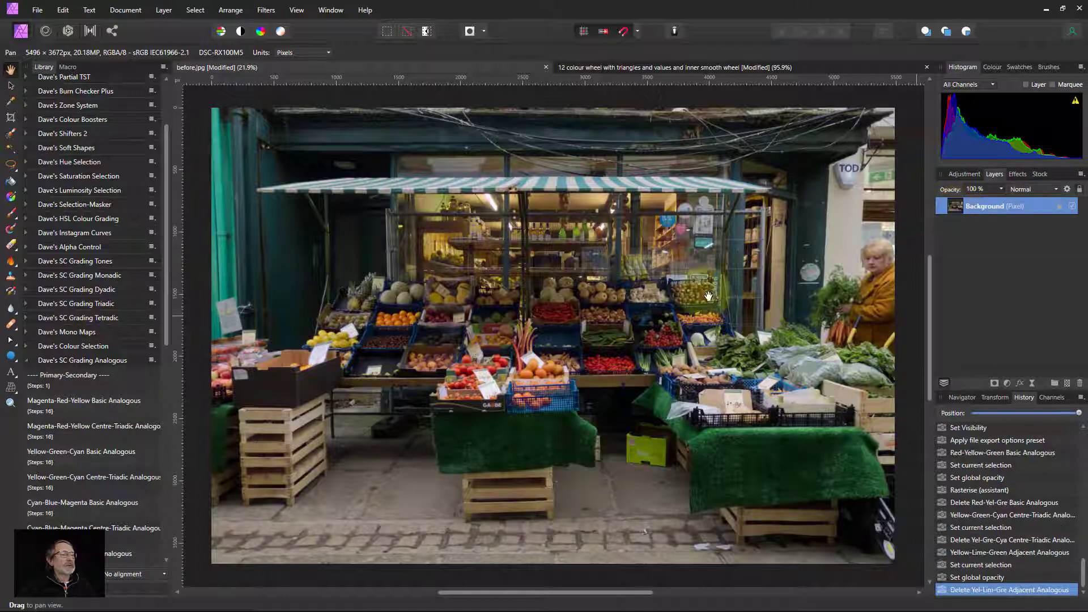
scroll(48, 389, "down", 2)
left_click(57, 346)
left_click(62, 428)
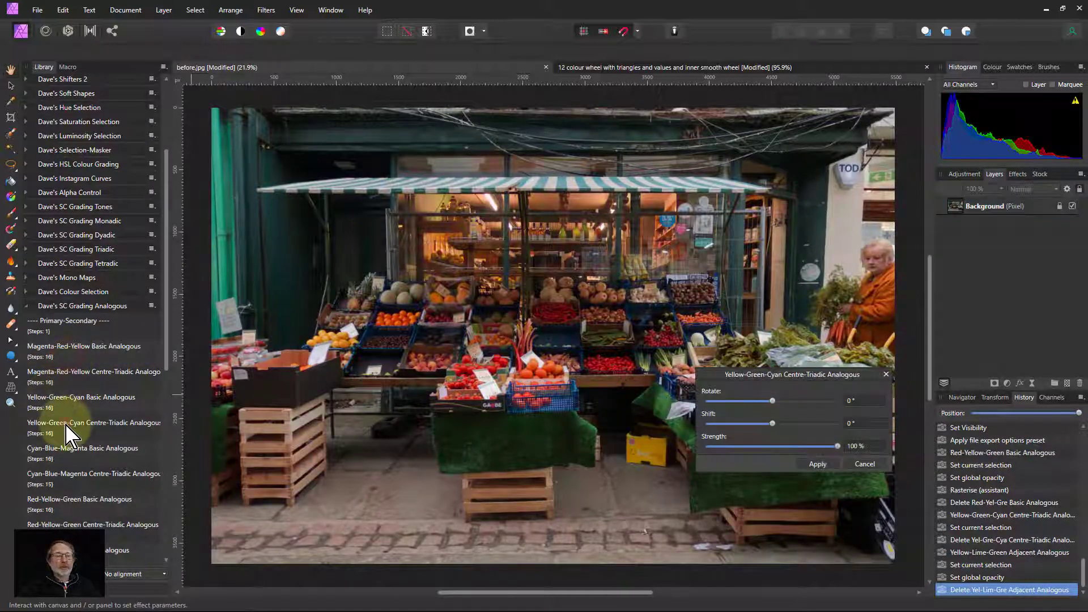
left_click(68, 479)
scroll(77, 486, "down", 2)
scroll(88, 447, "up", 2)
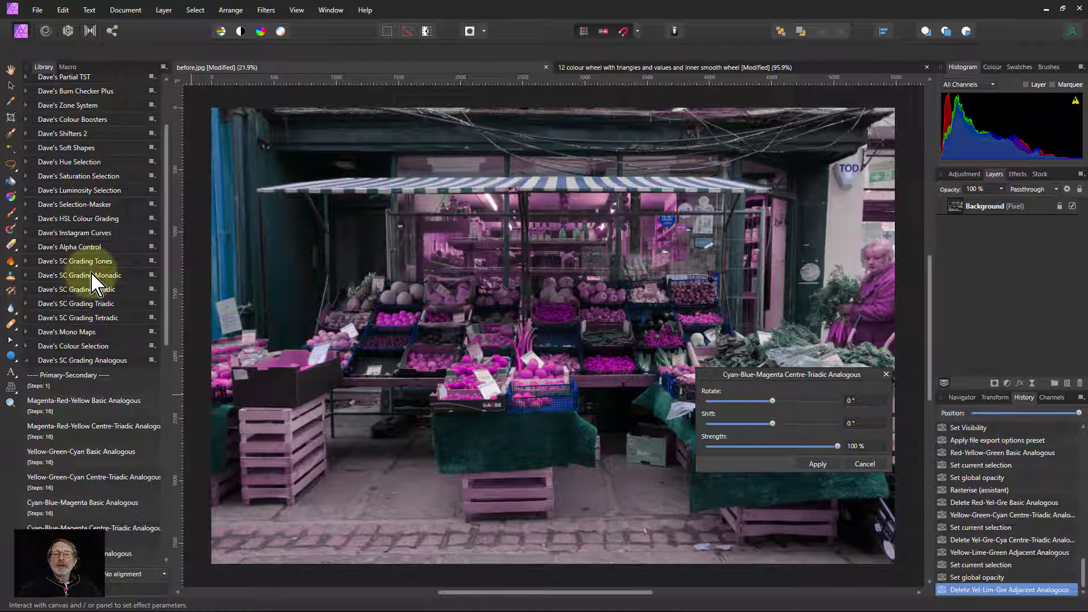
Expand SC Grading Dyadic and preview Complementary Blue-Yellow 1, 2 and Orange-Teal 2
left_click(26, 291)
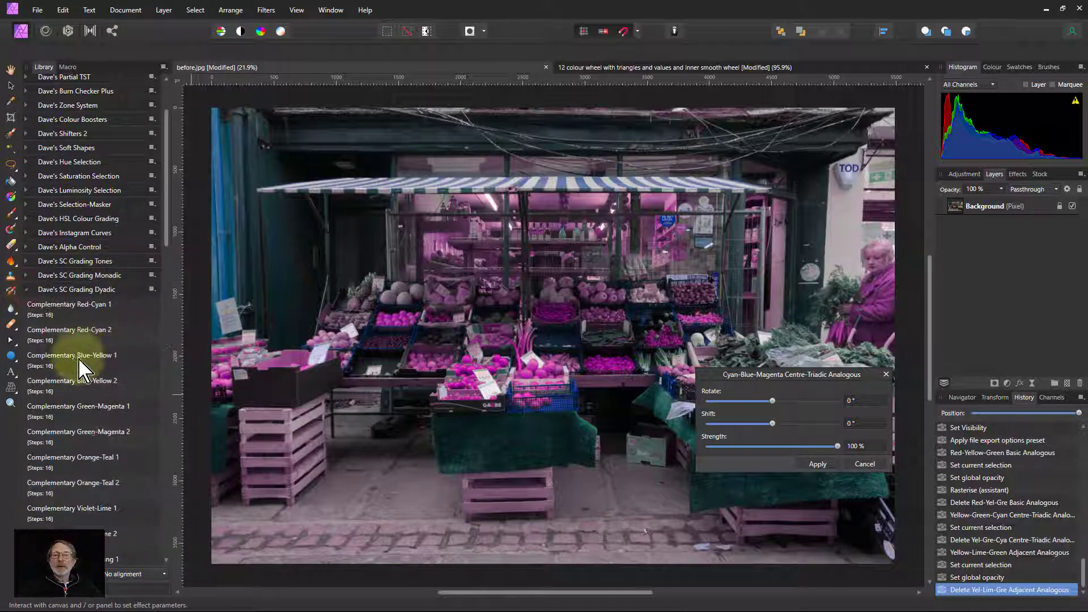
left_click(68, 363)
left_click(72, 384)
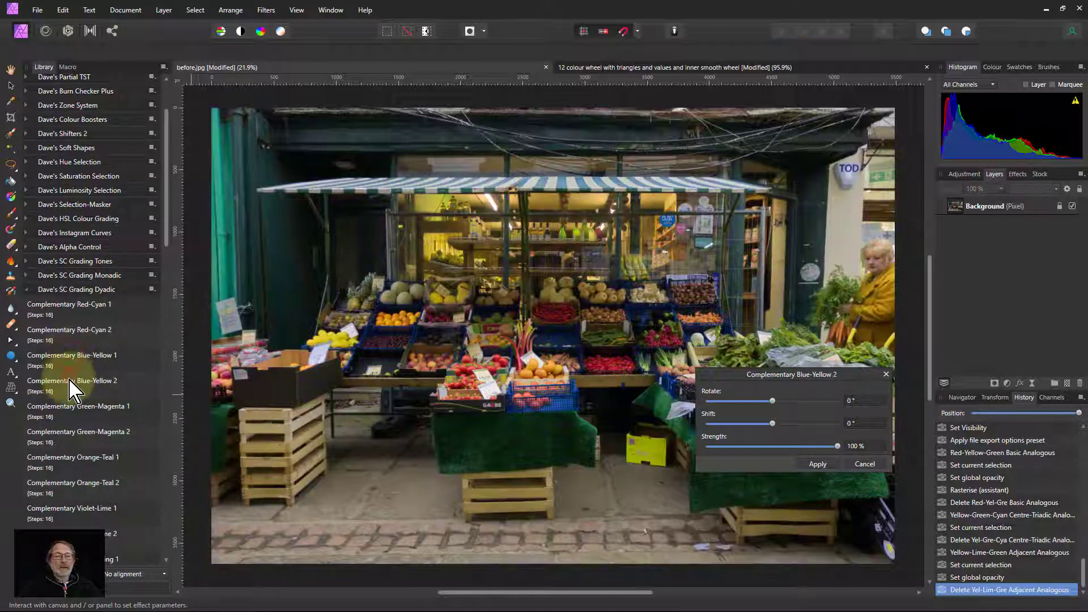
left_click(75, 487)
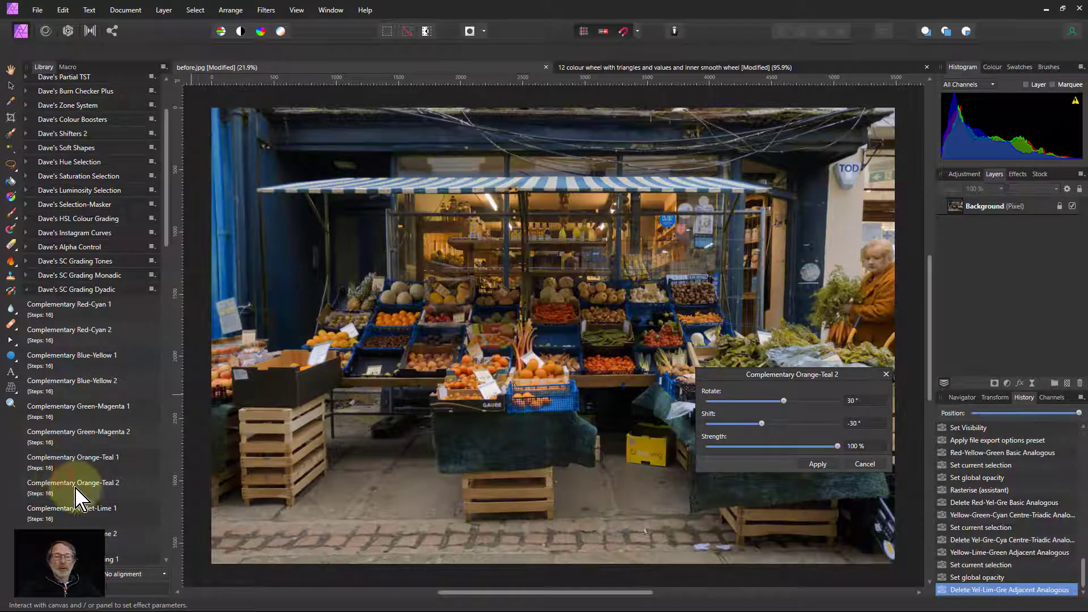